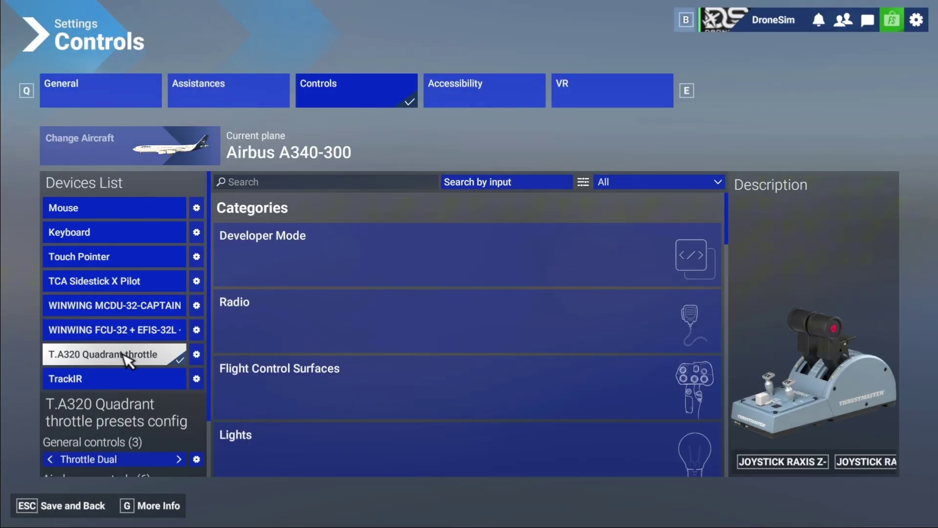
Step: Browse the T.A320 Quadrant throttle's airplane control presets, return to Throttle Quad and filter the list of bindings
scroll(129, 359, down, 1)
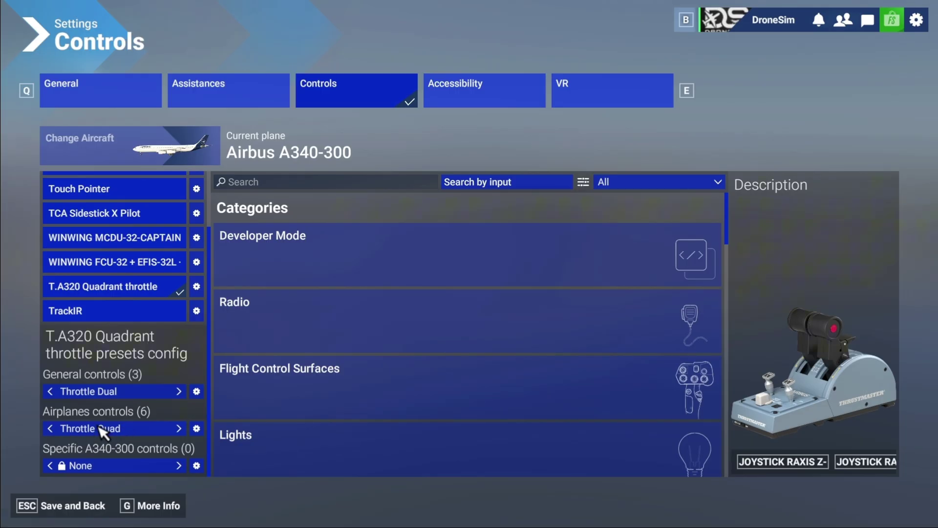
click(51, 429)
click(51, 429)
click(51, 428)
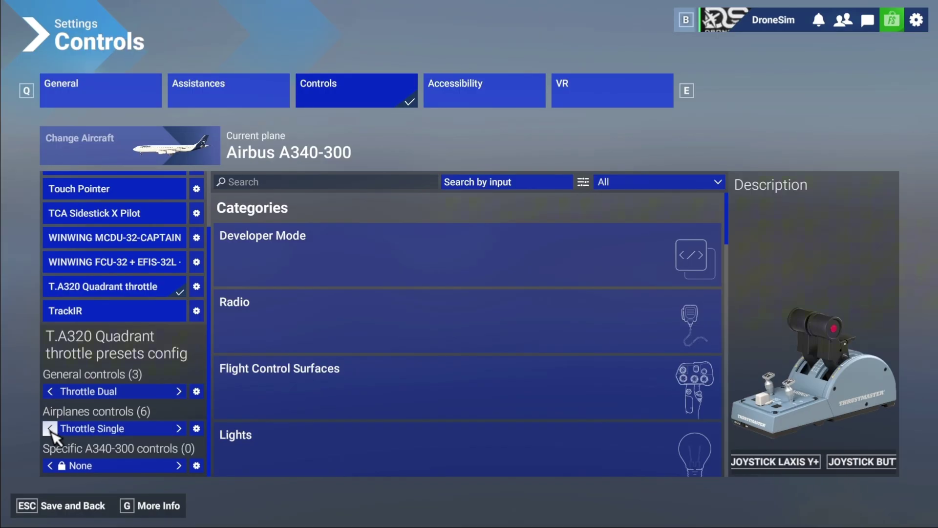
click(50, 429)
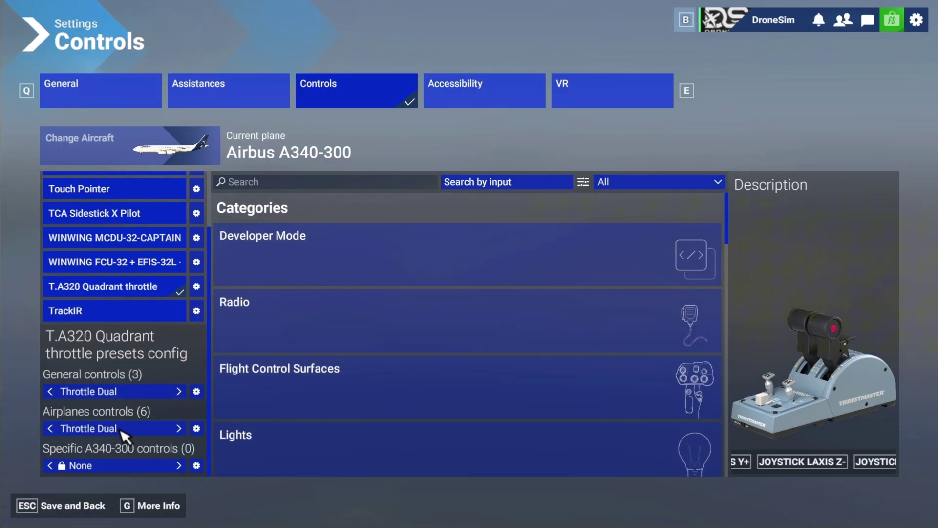
click(51, 429)
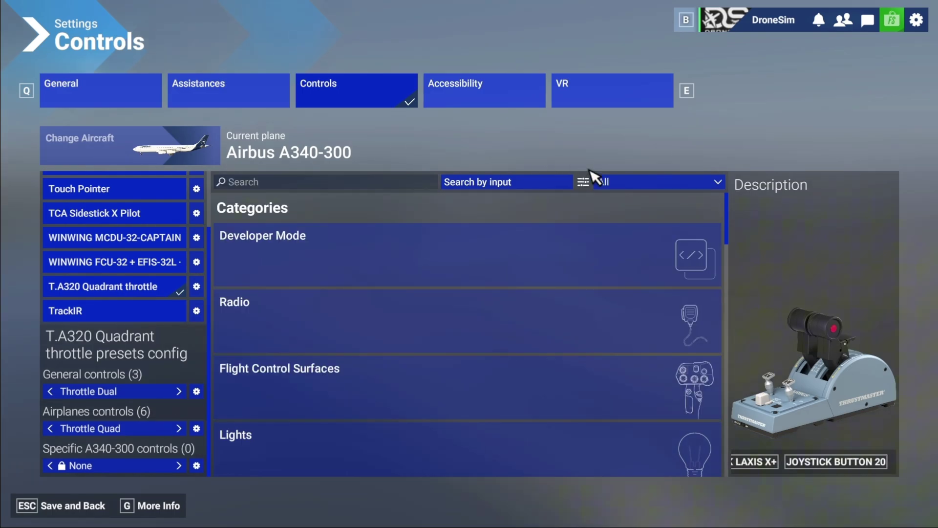
click(634, 181)
click(625, 236)
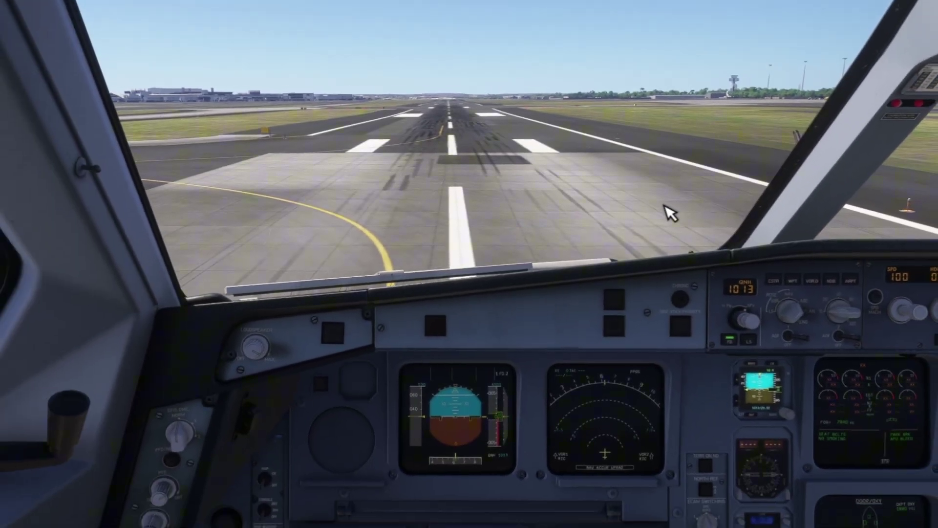
Step: Open Throttle Calibration on the cockpit tablet and reset the calibration
key(ctrl+alt+1)
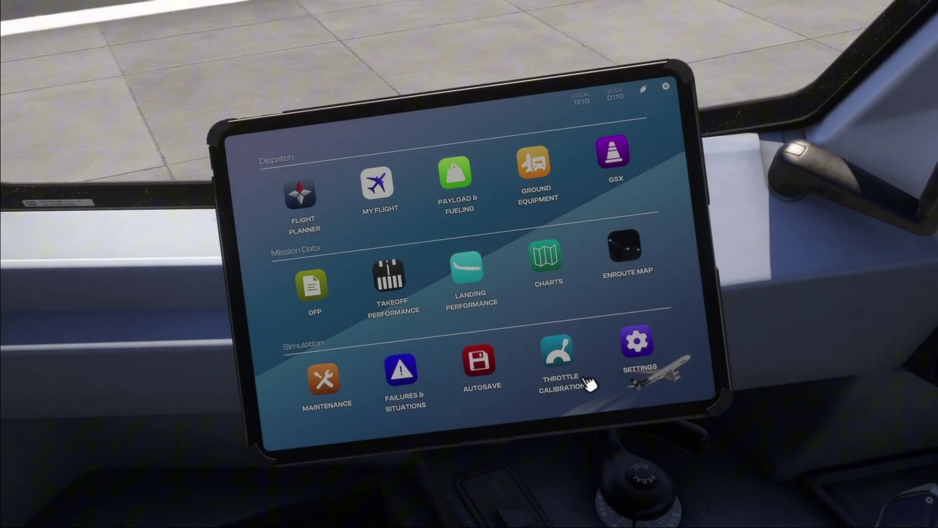
click(567, 353)
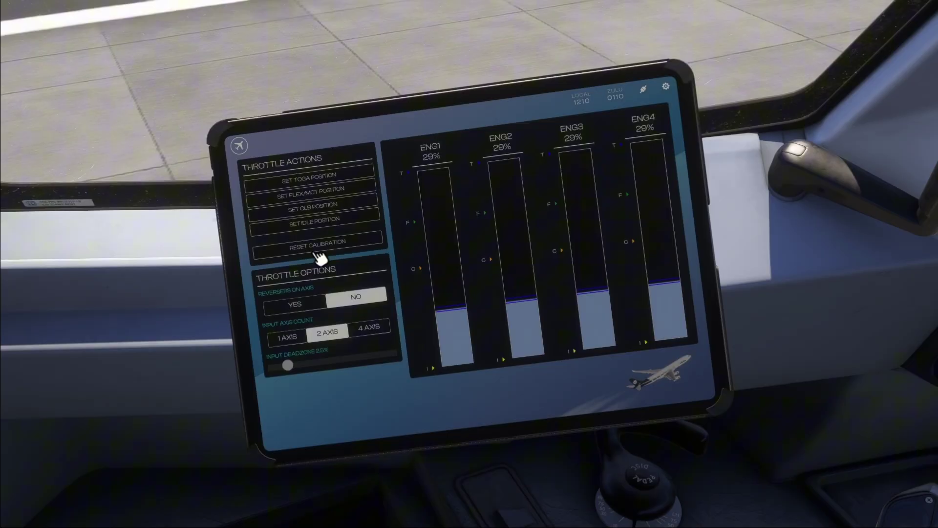
click(320, 249)
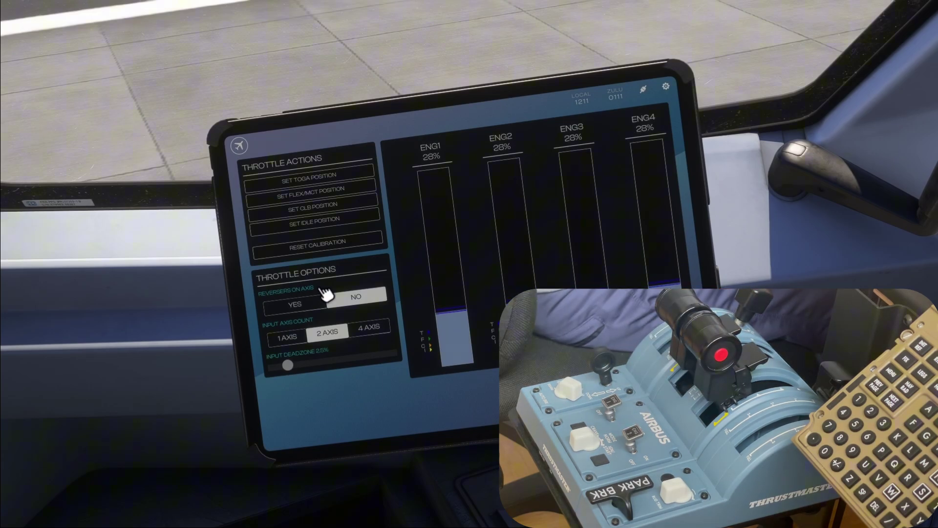
Step: Set Reversers on Axis to Yes and calibrate the CLB throttle position
click(296, 306)
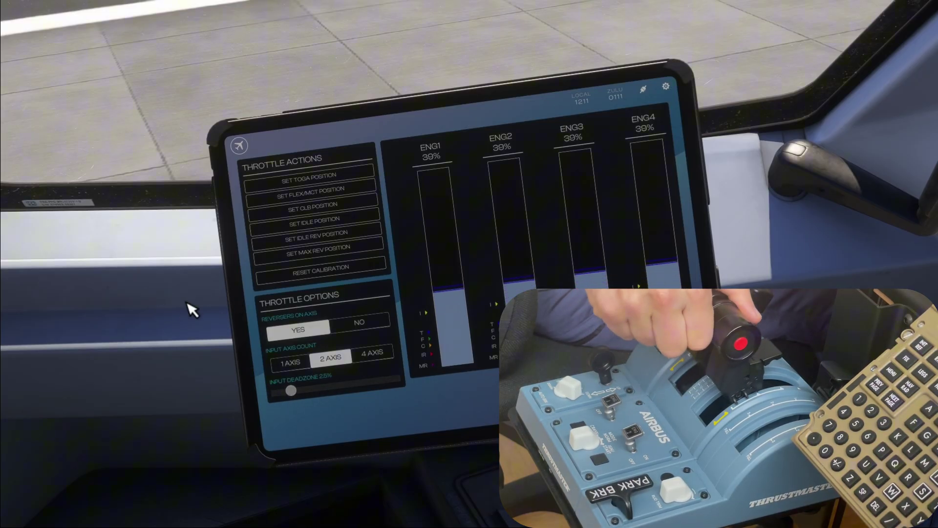
click(308, 209)
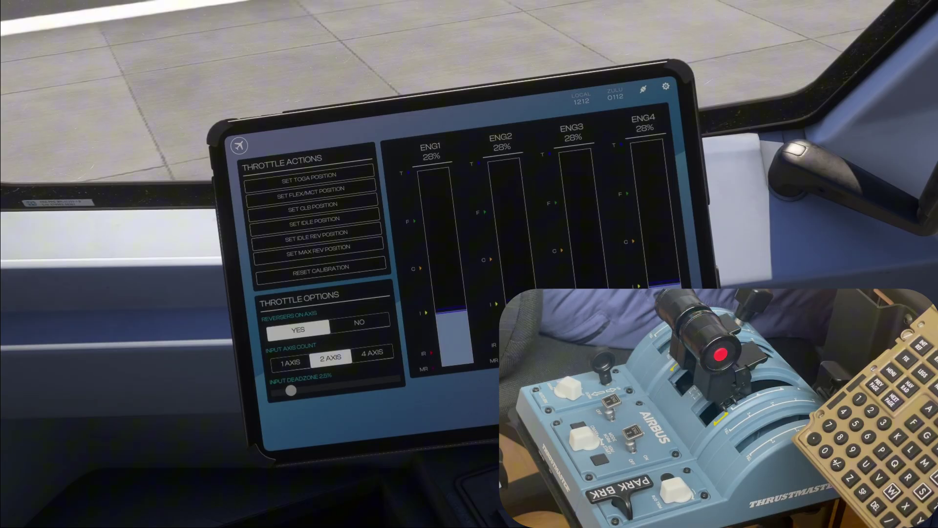
key(alt+2)
key(alt+3)
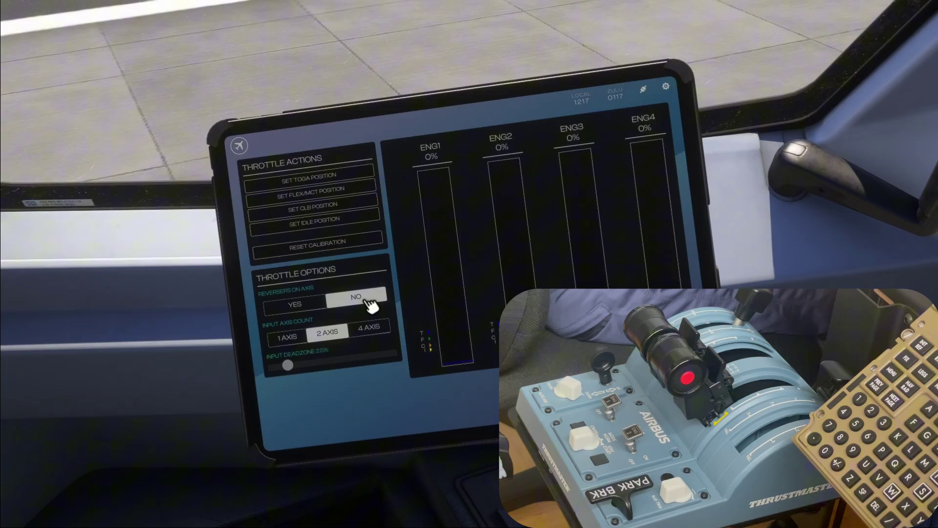
Step: Set Reversers on Axis to No and calibrate the TOGA throttle position
click(359, 299)
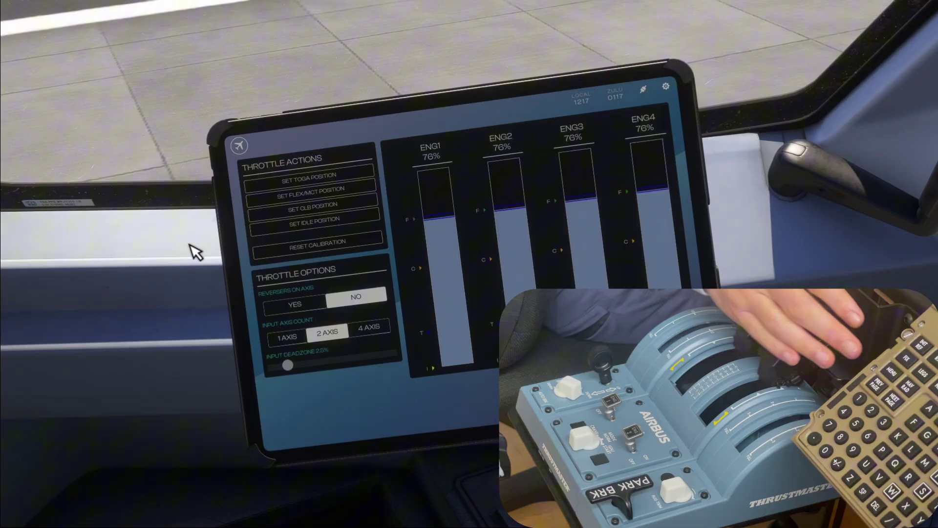
click(291, 183)
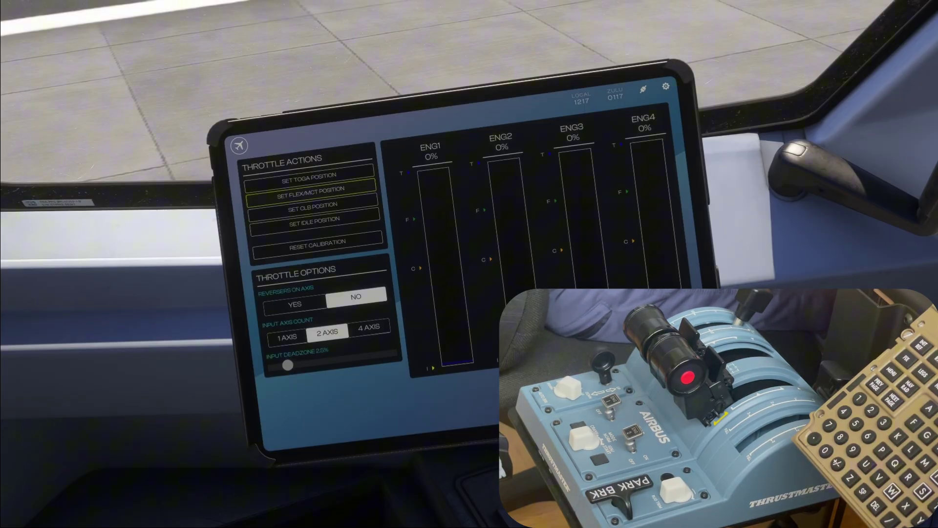
key(alt+2)
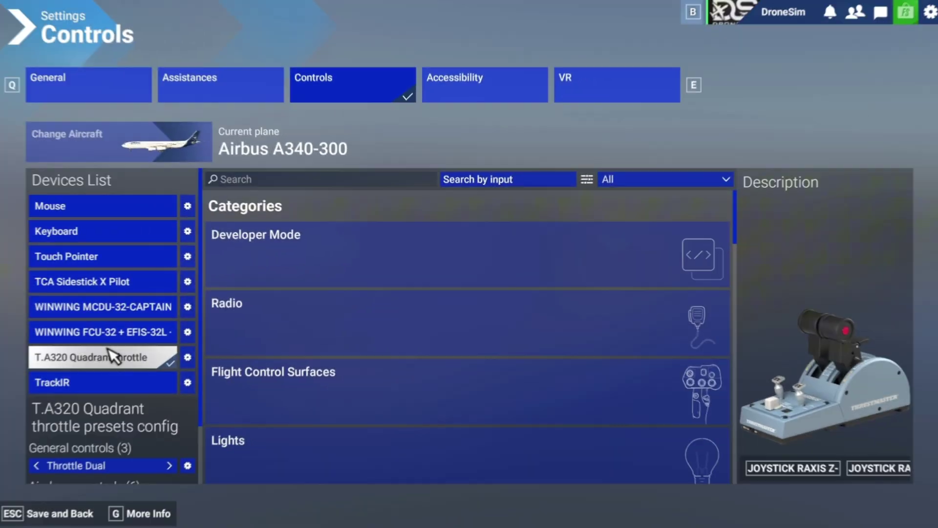
Step: Choose the Throttle Dual airplane preset for the T.A320 Quadrant throttle and search its bindings by the input JOYSTICK BUTTON 1
scroll(112, 357, down, 3)
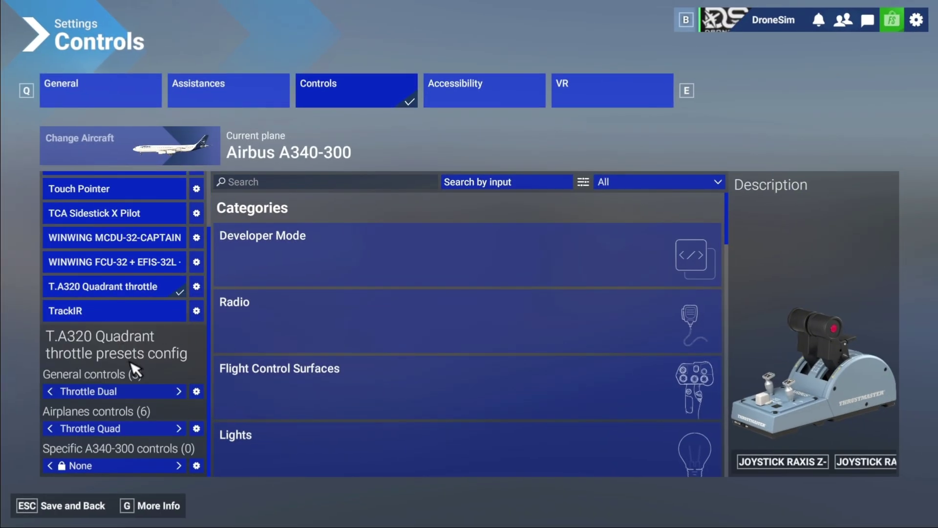
click(179, 428)
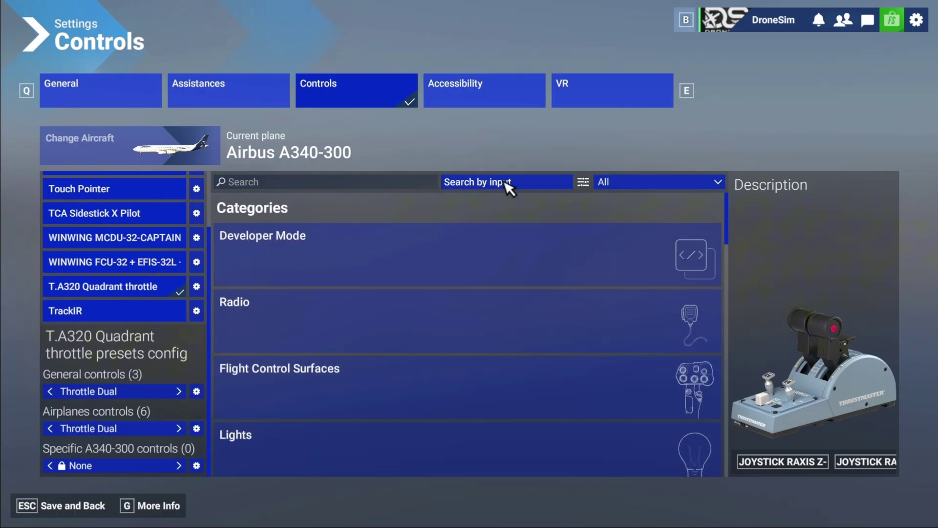
click(507, 184)
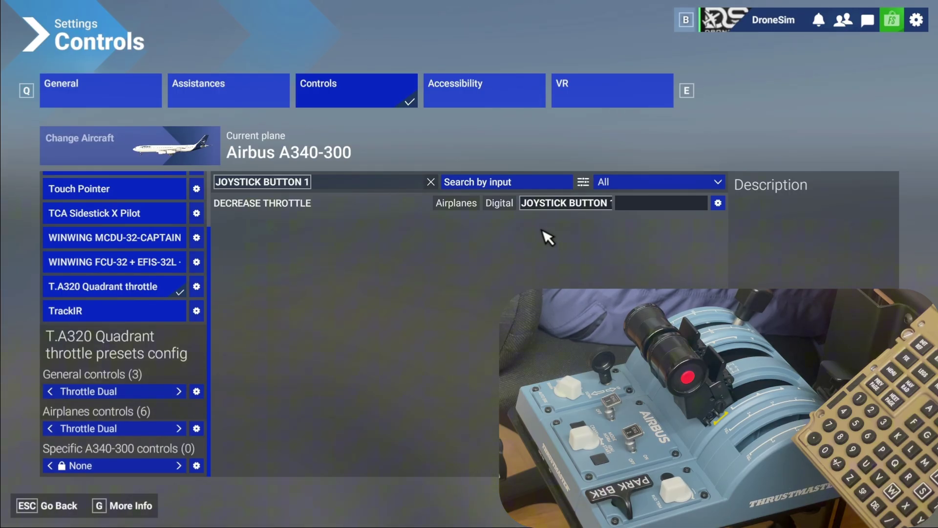
Step: Compare the JOYSTICK BUTTON 1 binding across the throttle's airplane presets and select Throttle Quad A340
click(179, 428)
click(178, 428)
click(179, 428)
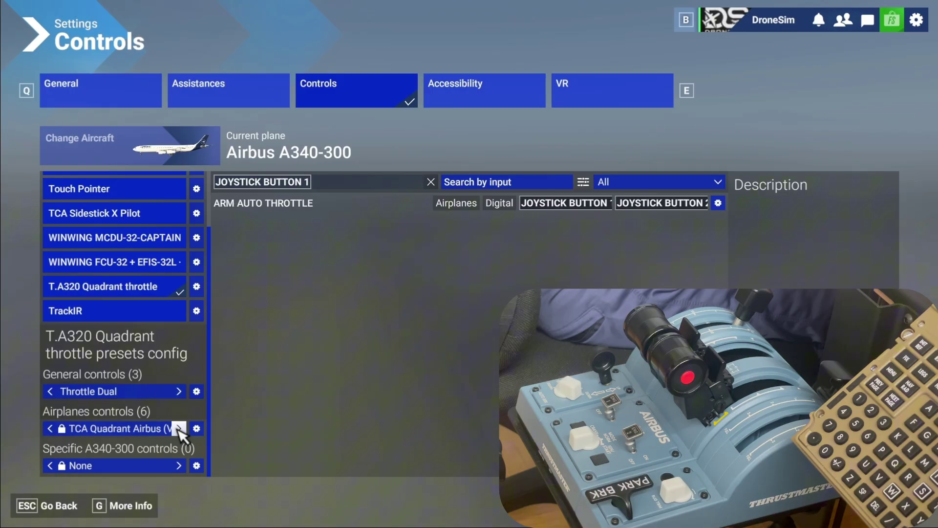
click(179, 428)
click(178, 428)
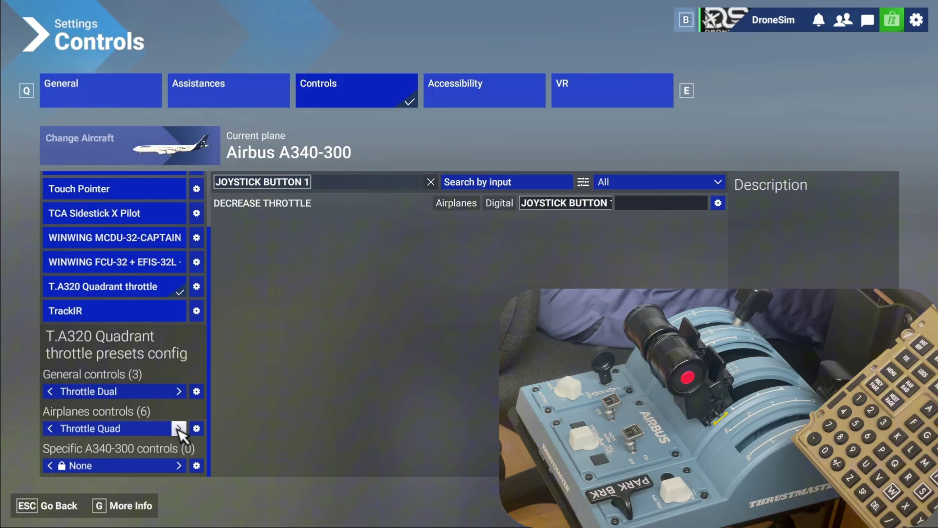
click(179, 428)
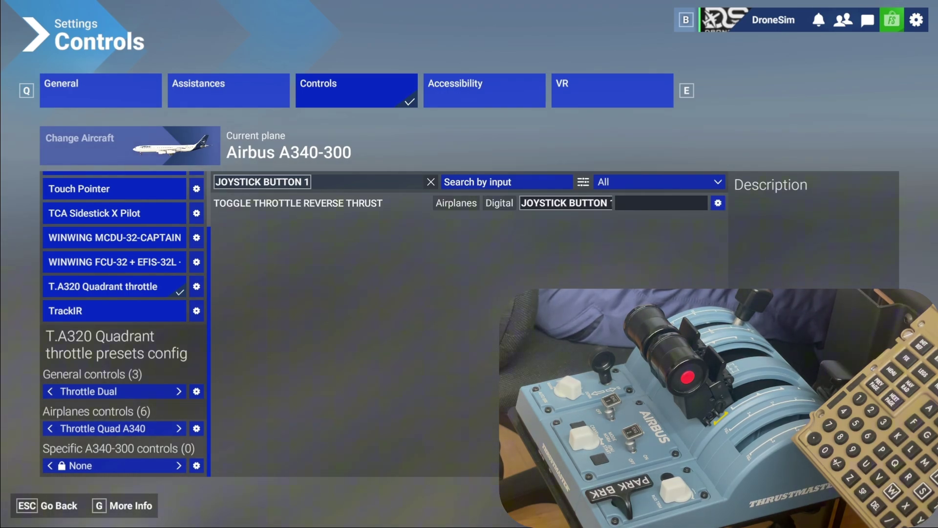
click(179, 428)
click(179, 428)
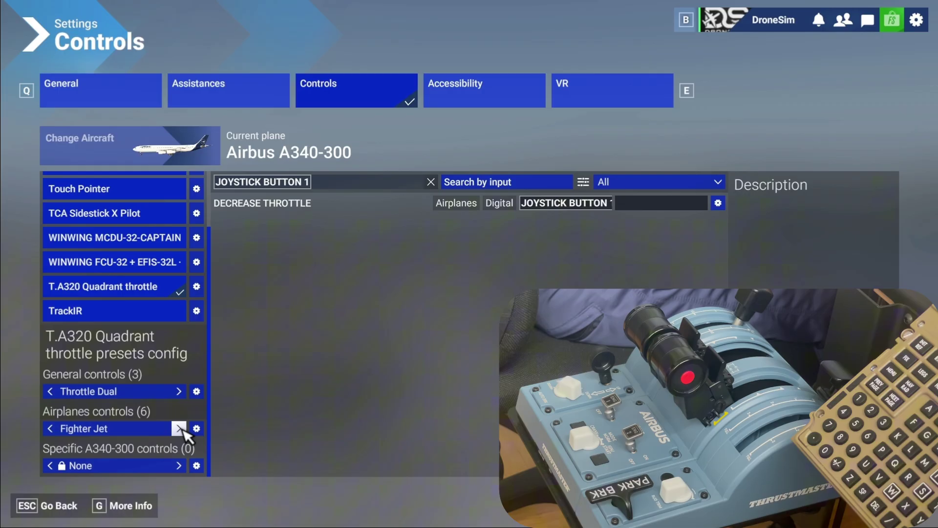
click(179, 429)
click(178, 428)
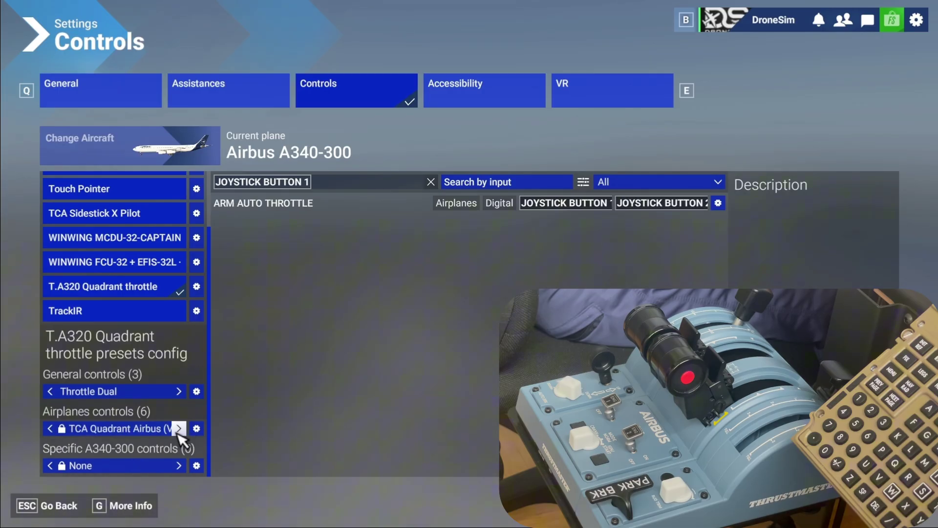
click(179, 428)
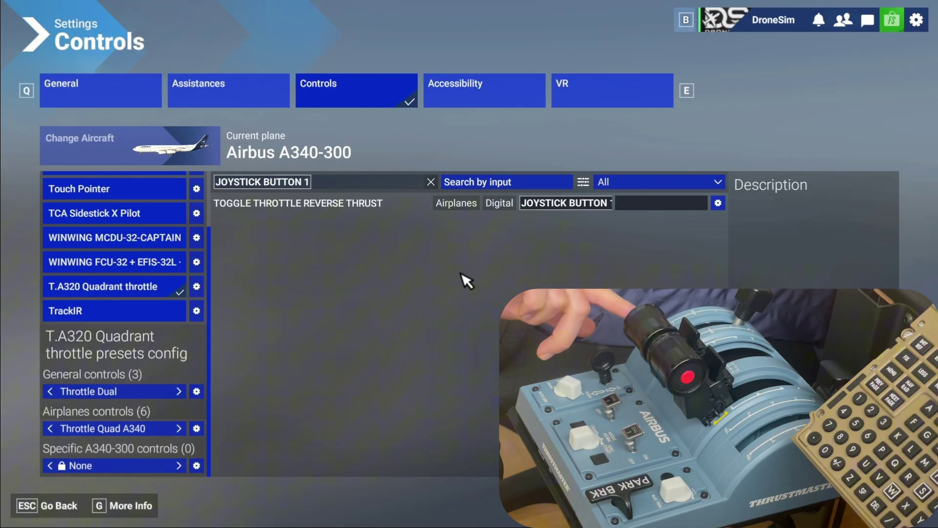
Step: Clear the input search and search the Throttle Quad A340 bindings for "reverse thrust"
click(430, 183)
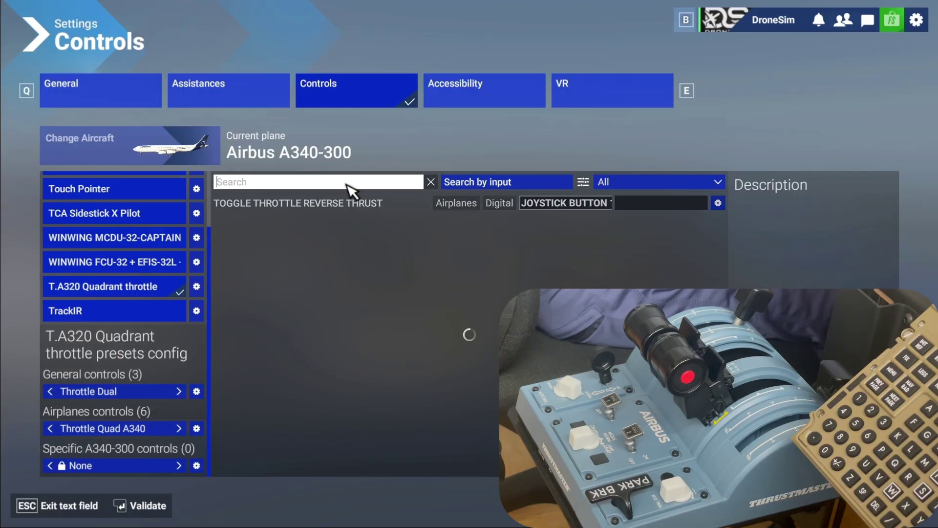
text(reverse )
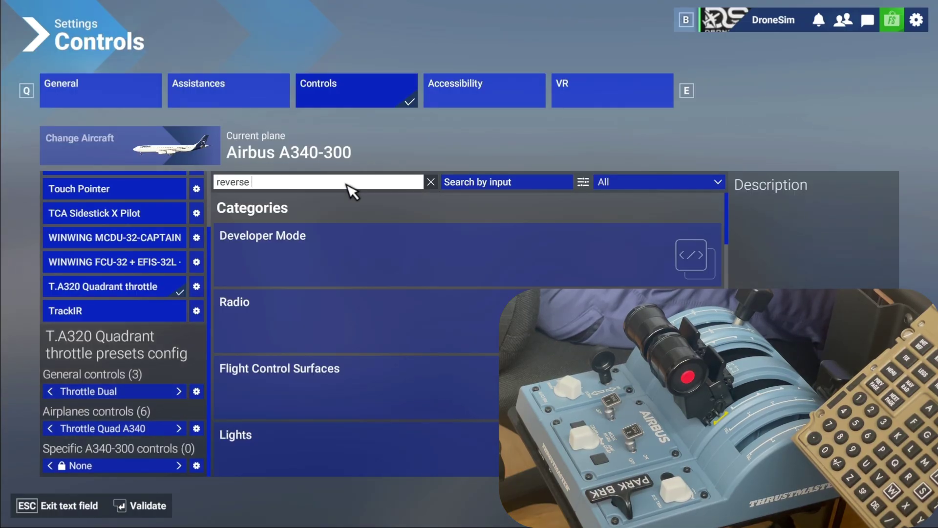
text(rhrust)
key(Return)
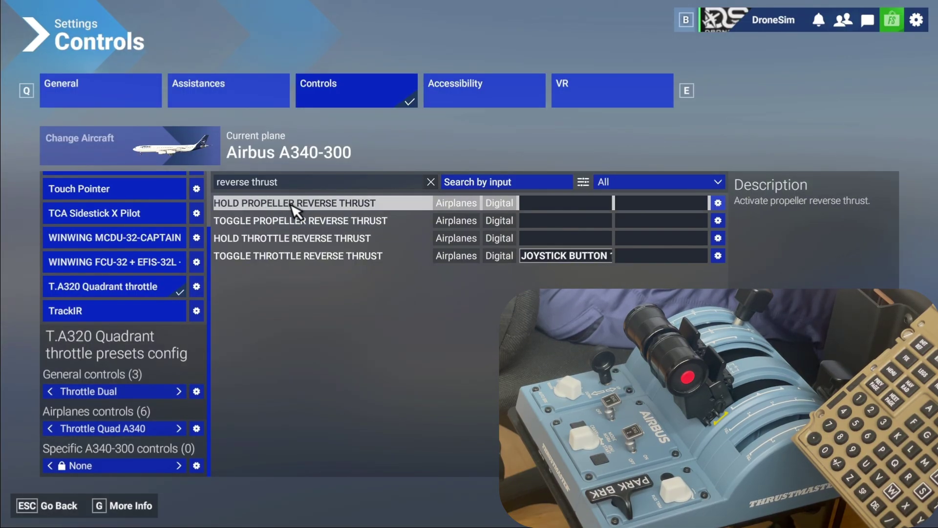